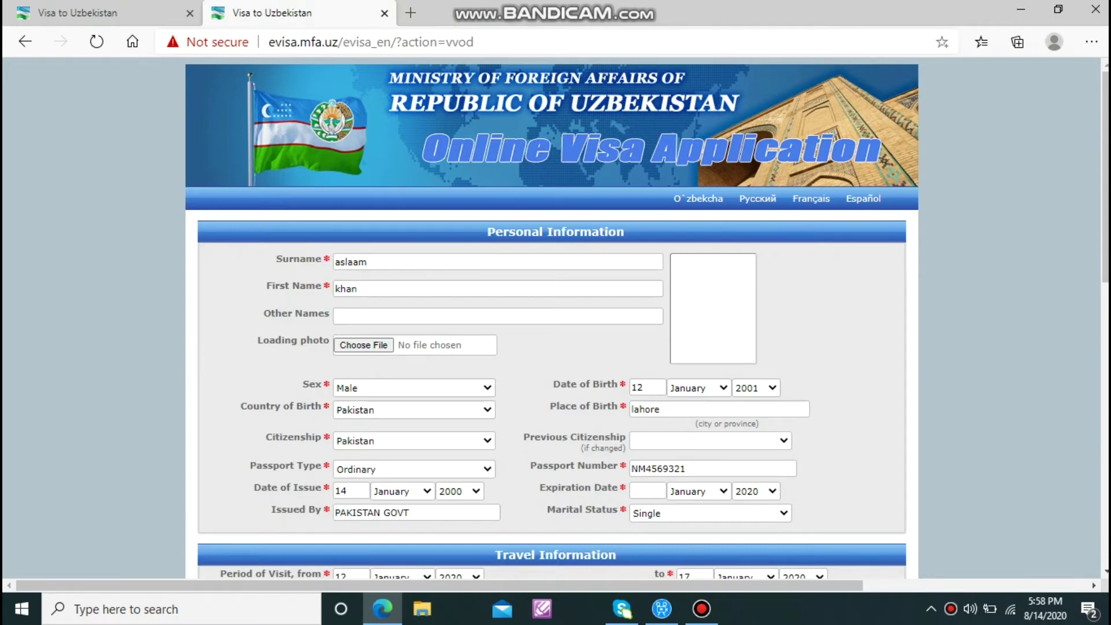
# Step: Set the applicant's sex to Male, country of birth and citizenship to Pakistan, and passport type to Ordinary
pyautogui.click(413, 388)
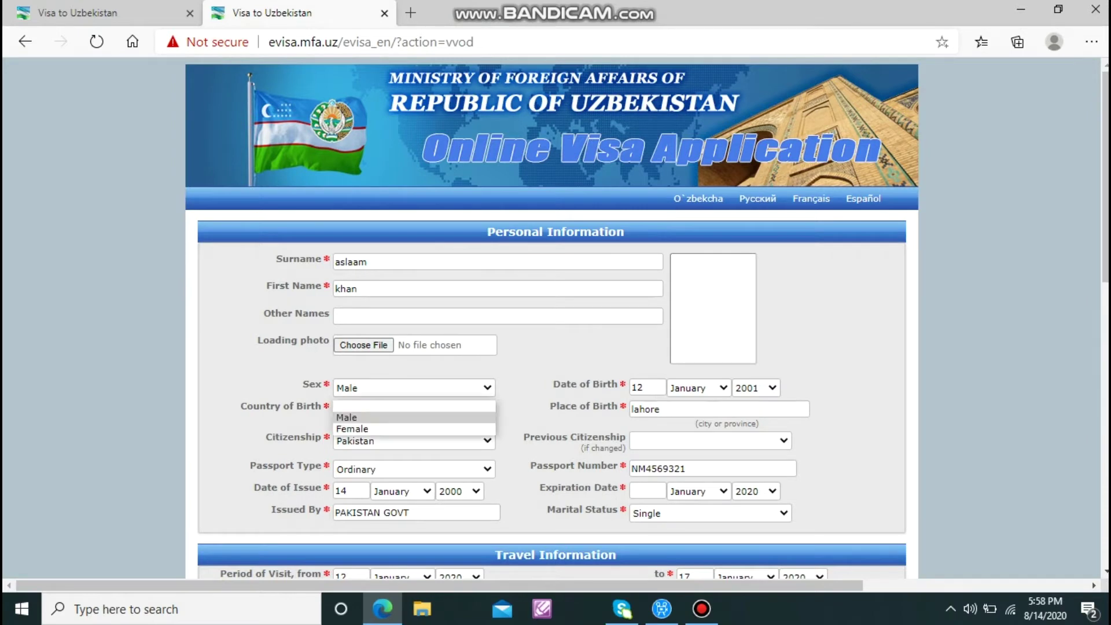
pyautogui.press('Return')
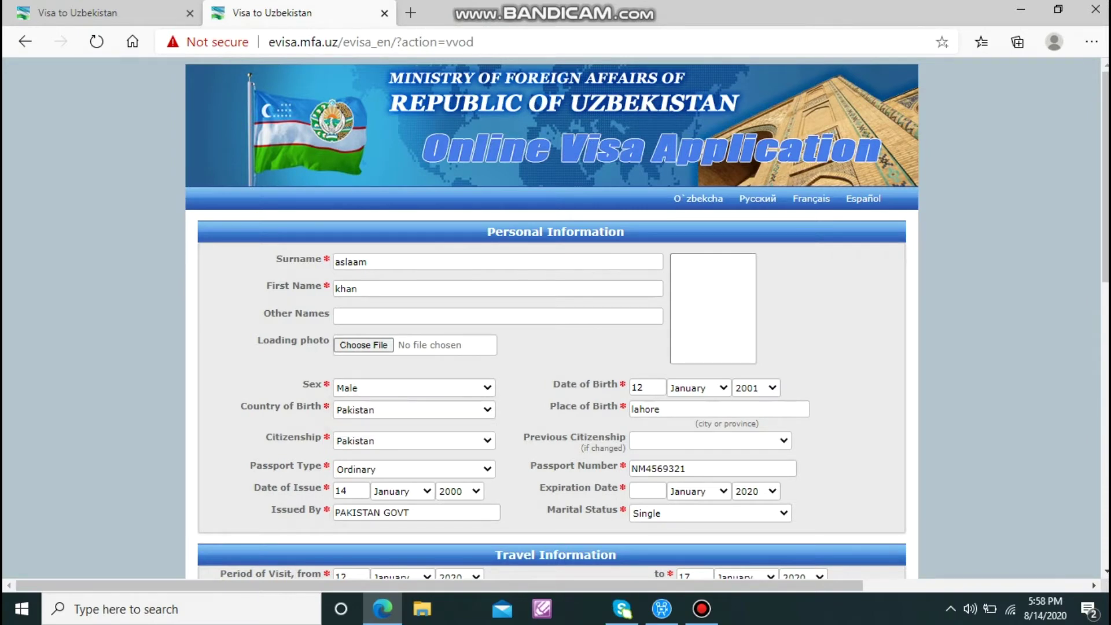
pyautogui.hotkey('alt', 'Down')
pyautogui.press('Return')
pyautogui.hotkey('alt', 'Down')
pyautogui.press('Return')
pyautogui.click(415, 469)
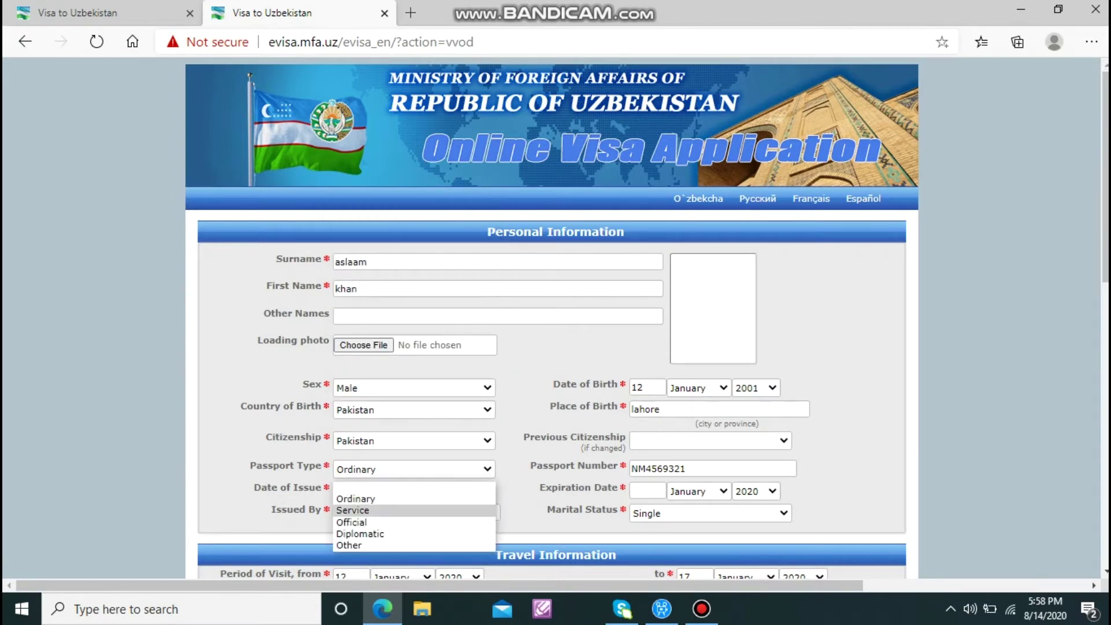
pyautogui.press('Return')
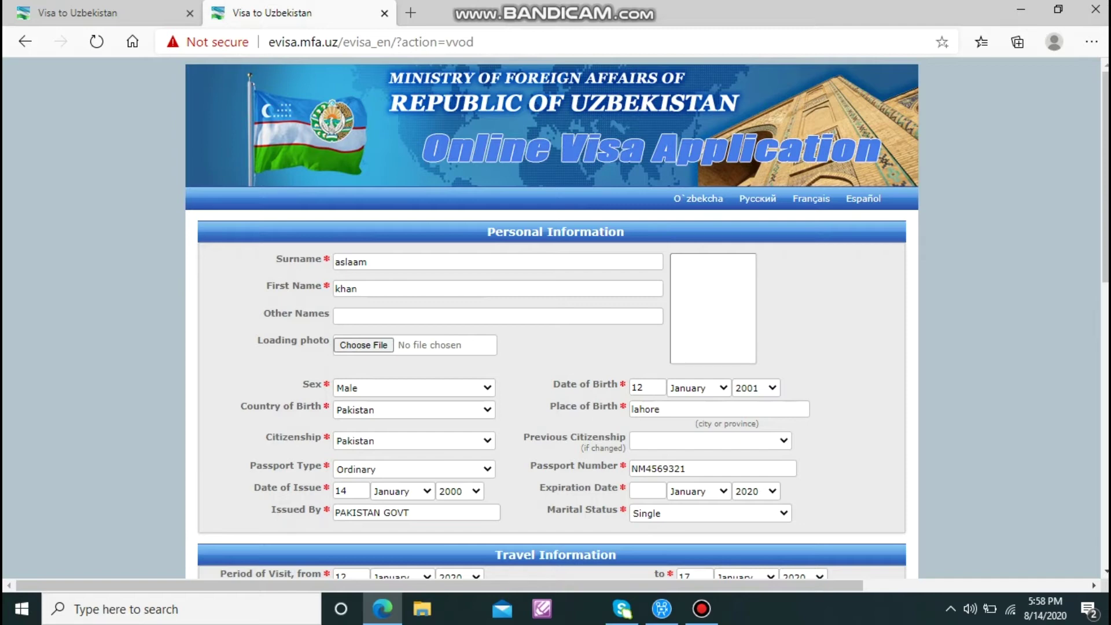
# Step: Set the passport's expiration date to day 20 and year 2020, keeping January as the month
pyautogui.click(647, 491)
pyautogui.write('52')
pyautogui.press('BackSpace')
pyautogui.press('BackSpace')
pyautogui.write('20')
pyautogui.click(756, 491)
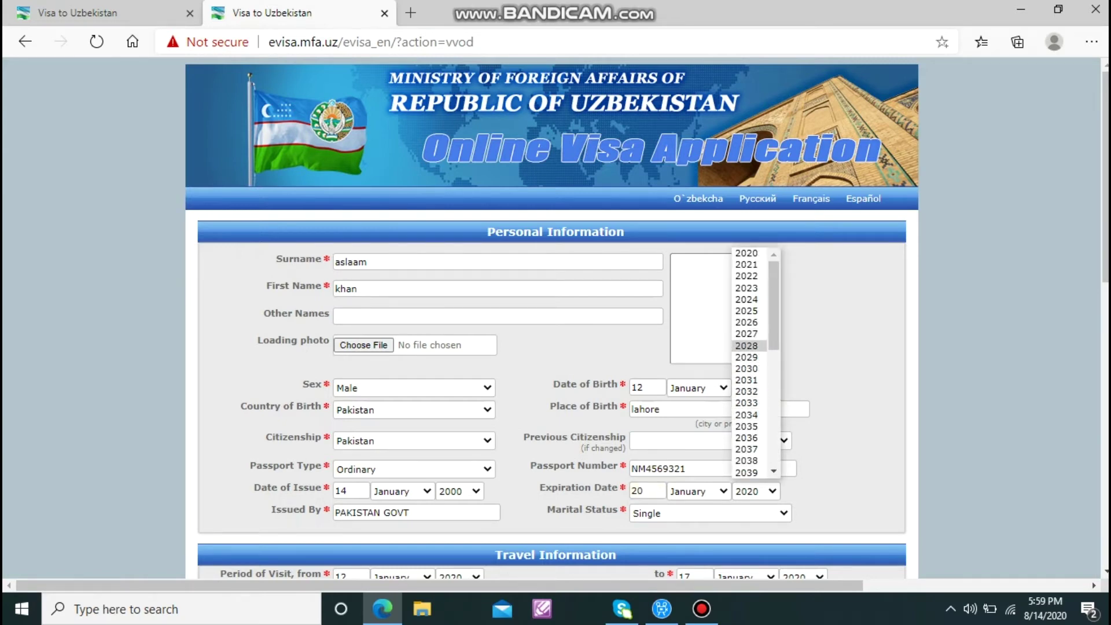
pyautogui.scroll(-6, 752, 363)
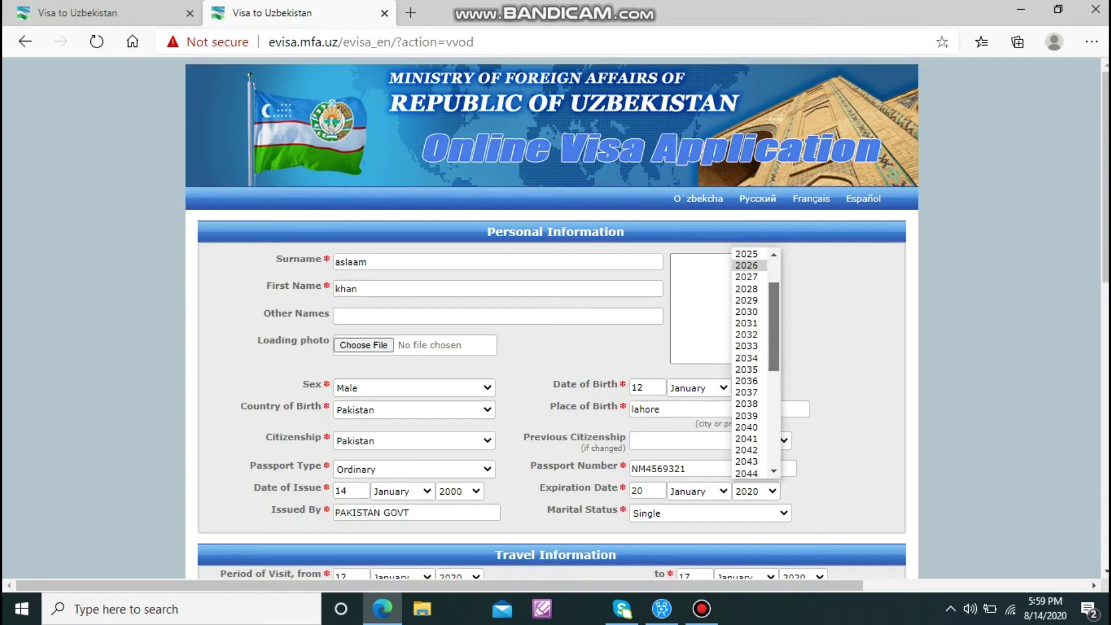
pyautogui.scroll(-3, 752, 362)
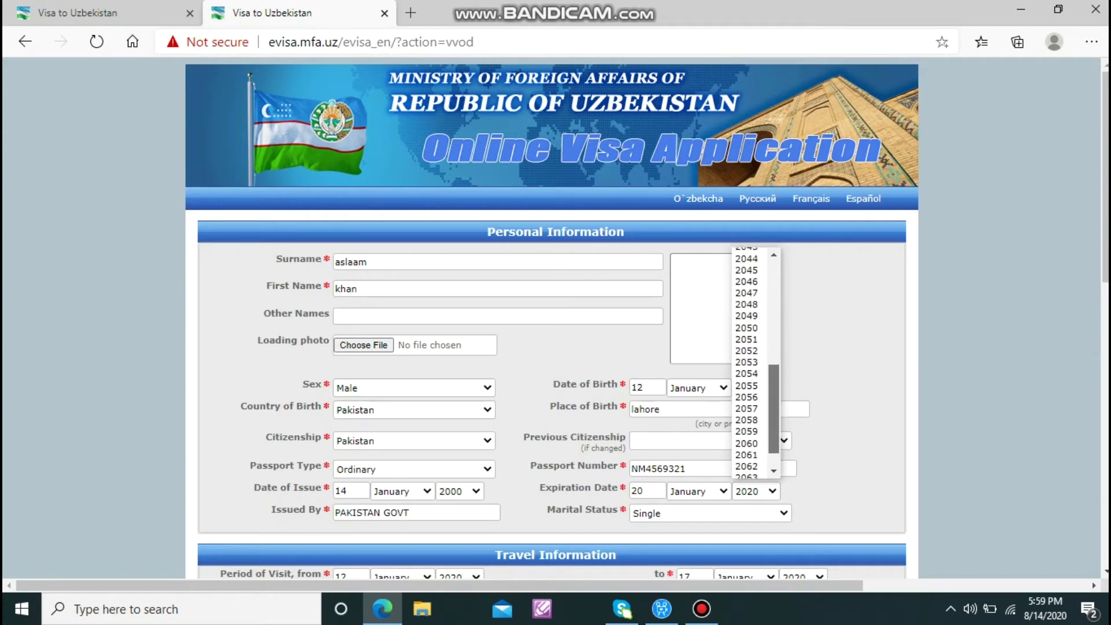
pyautogui.scroll(9, 749, 322)
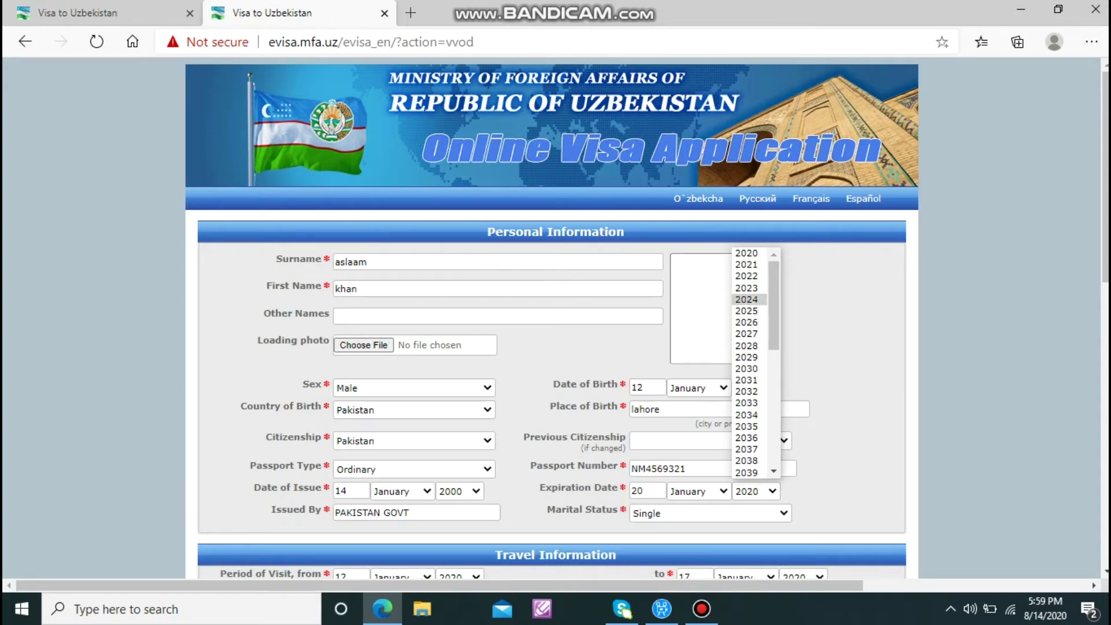
pyautogui.click(746, 254)
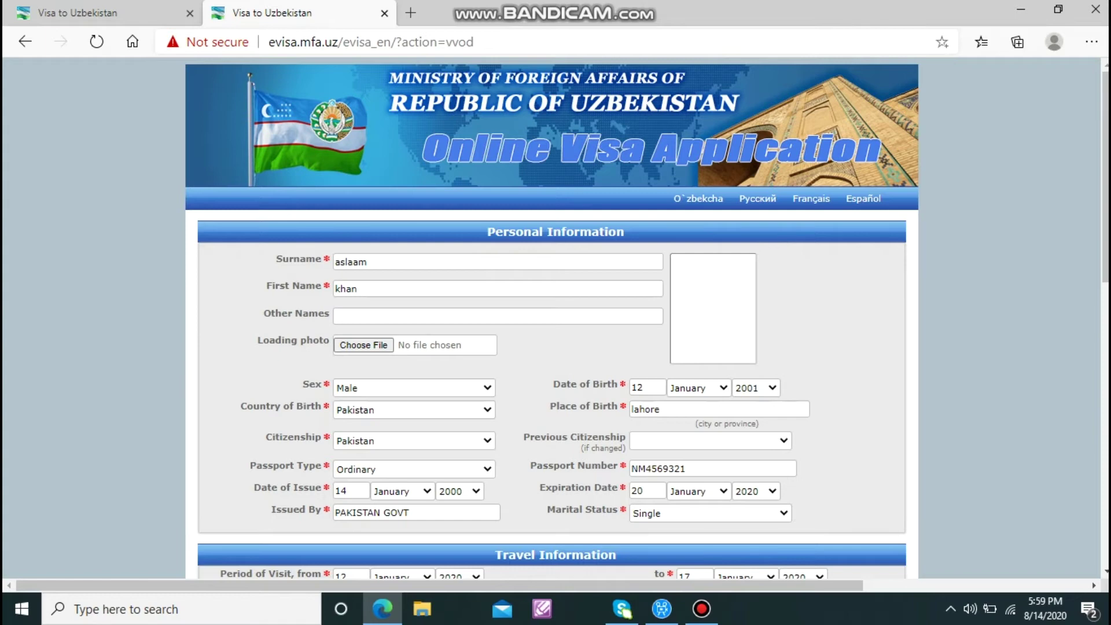
# Step: Select Single as the applicant's marital status
pyautogui.click(711, 514)
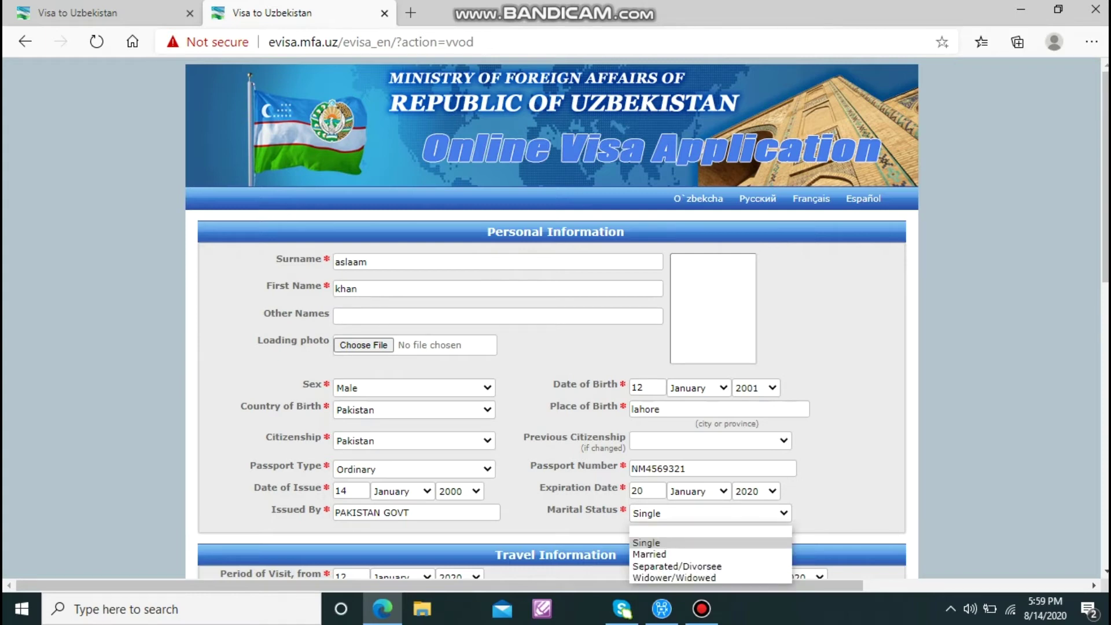
pyautogui.press('Up')
pyautogui.press('Up')
pyautogui.press('Return')
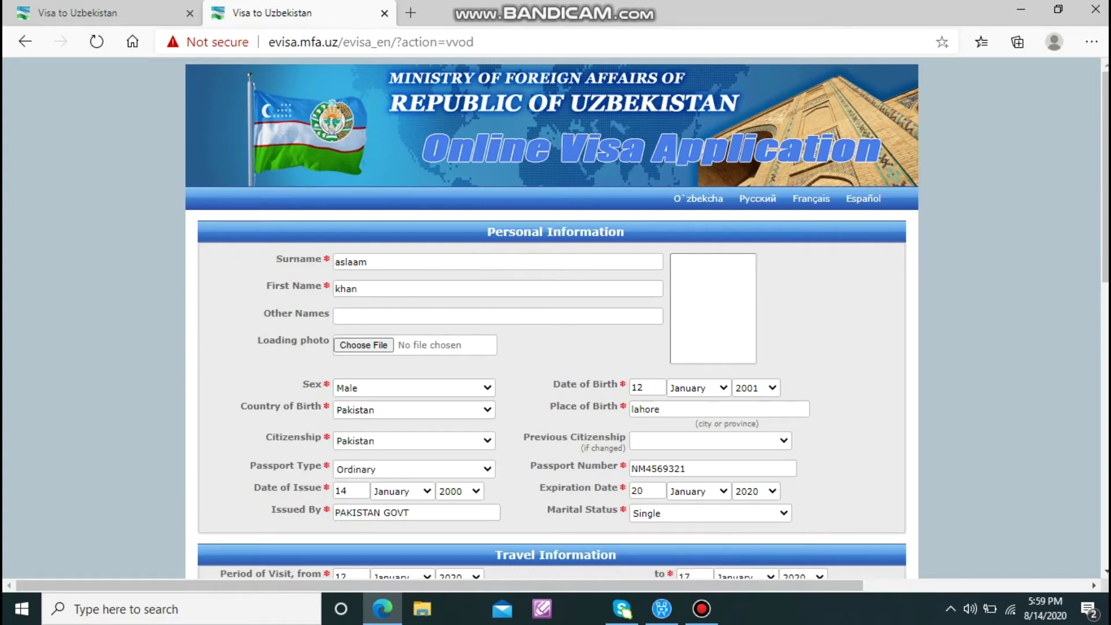
# Step: In the travel information, choose One entry, a duration of stay of 05 days and the Usual visa procedure
pyautogui.scroll(-4, 556, 318)
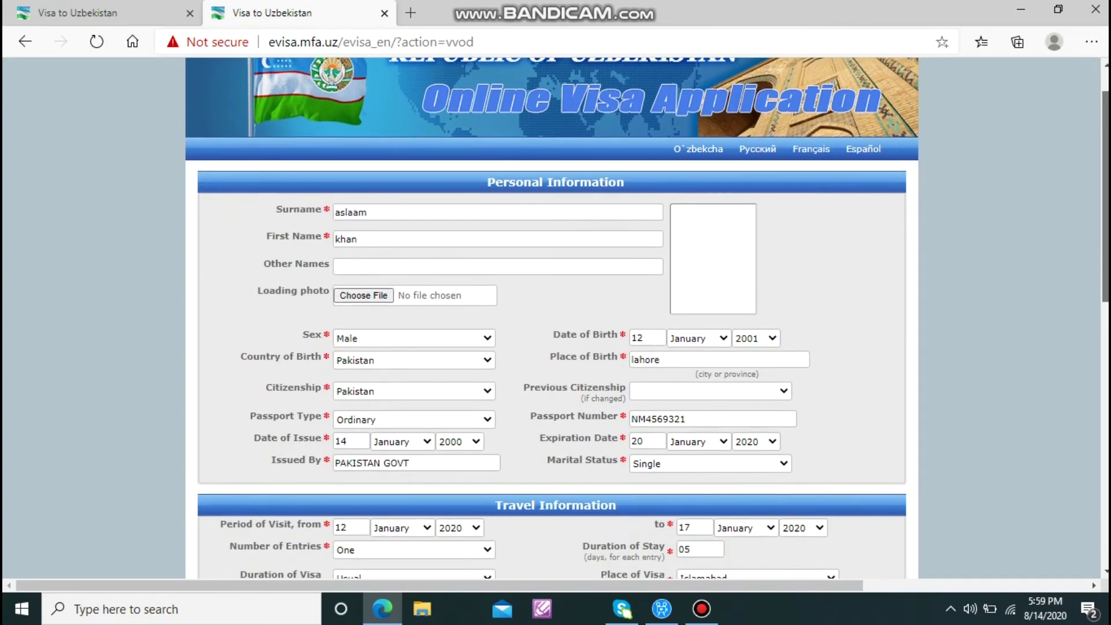
pyautogui.scroll(-1, 556, 318)
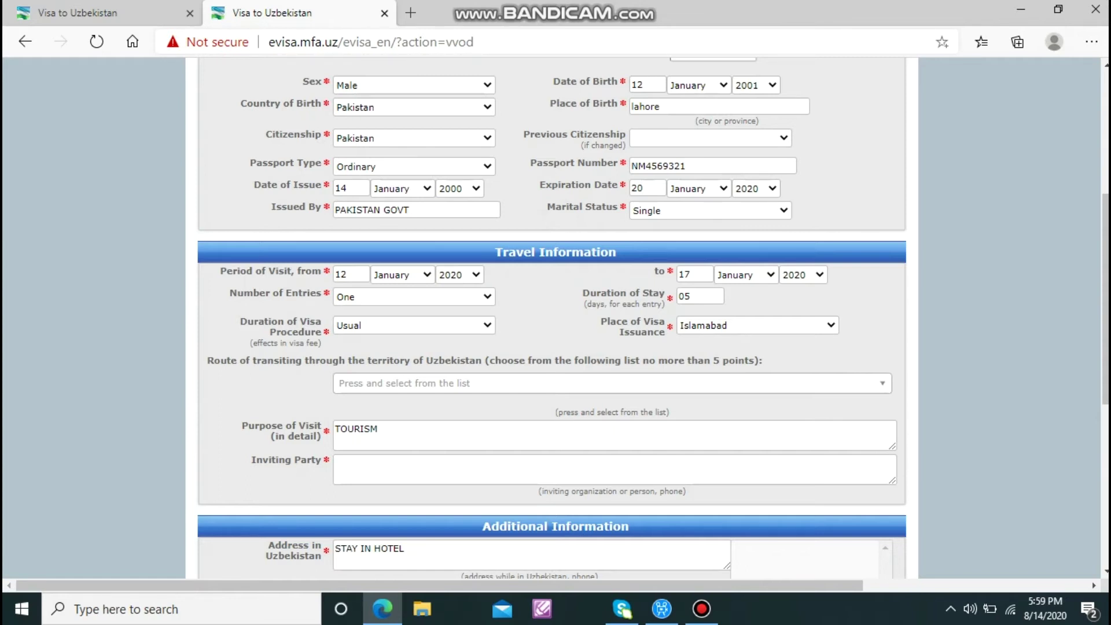
pyautogui.click(414, 297)
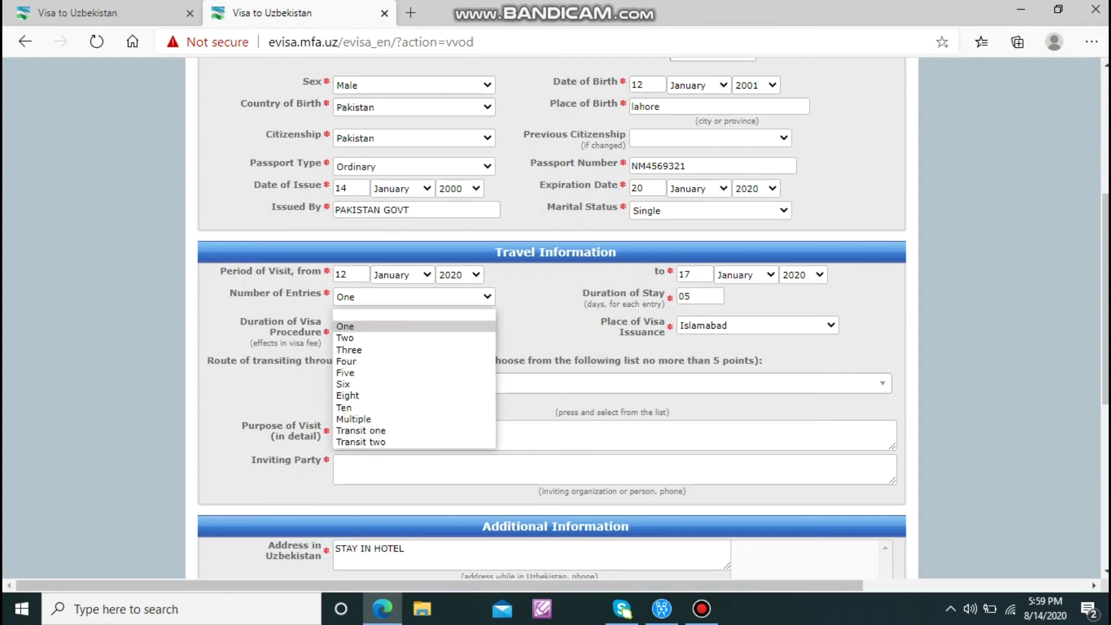
pyautogui.click(413, 326)
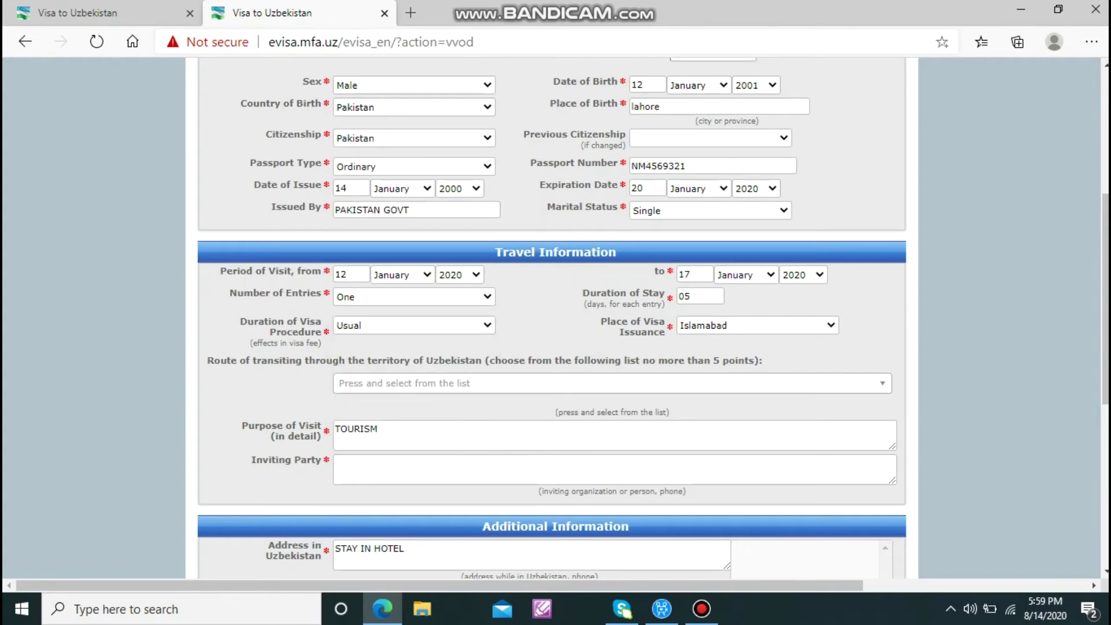
pyautogui.click(700, 296)
pyautogui.press('BackSpace')
pyautogui.write('5')
pyautogui.click(414, 326)
pyautogui.click(414, 354)
# Step: Look through the available cities and choose Islamabad as the place of visa issuance
pyautogui.click(757, 326)
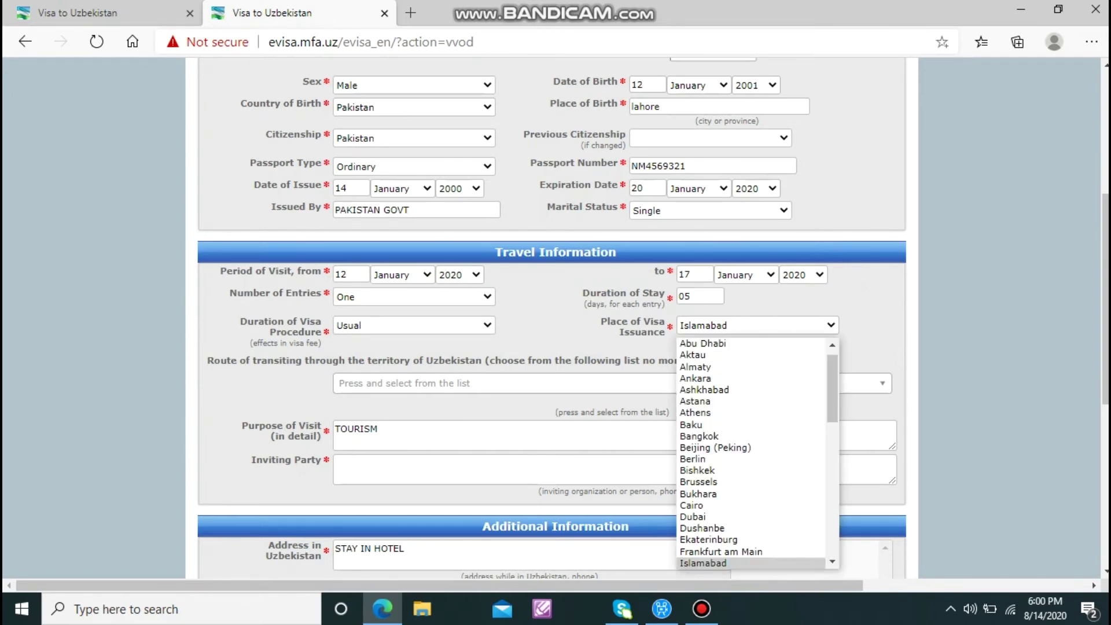
pyautogui.press('Down')
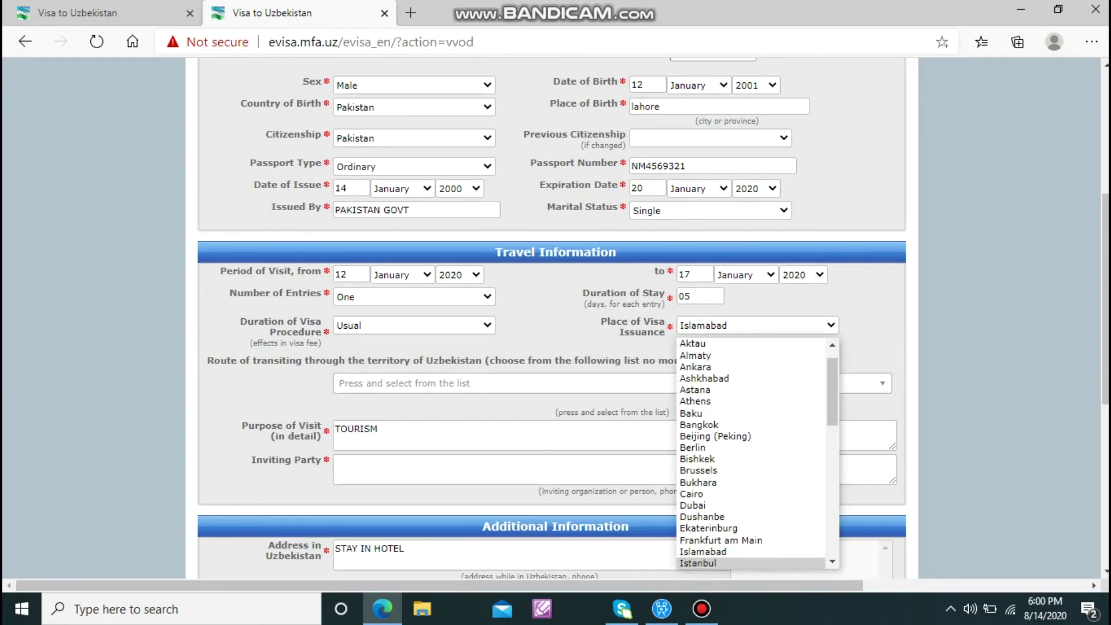
pyautogui.press('Up')
pyautogui.press('Up')
pyautogui.press('Up')
pyautogui.press('Up')
pyautogui.press('Up')
pyautogui.press('Up')
pyautogui.press('Up')
pyautogui.press('Up')
pyautogui.press('Up')
pyautogui.press('Up')
pyautogui.press('Up')
pyautogui.press('Up')
pyautogui.press('Up')
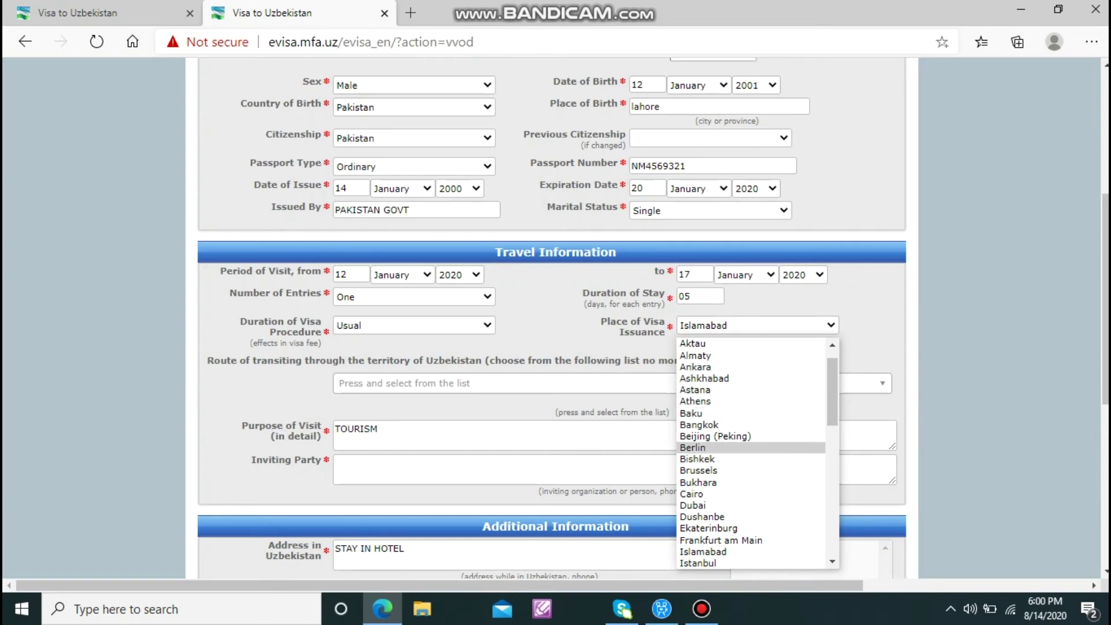
pyautogui.scroll(-7, 751, 492)
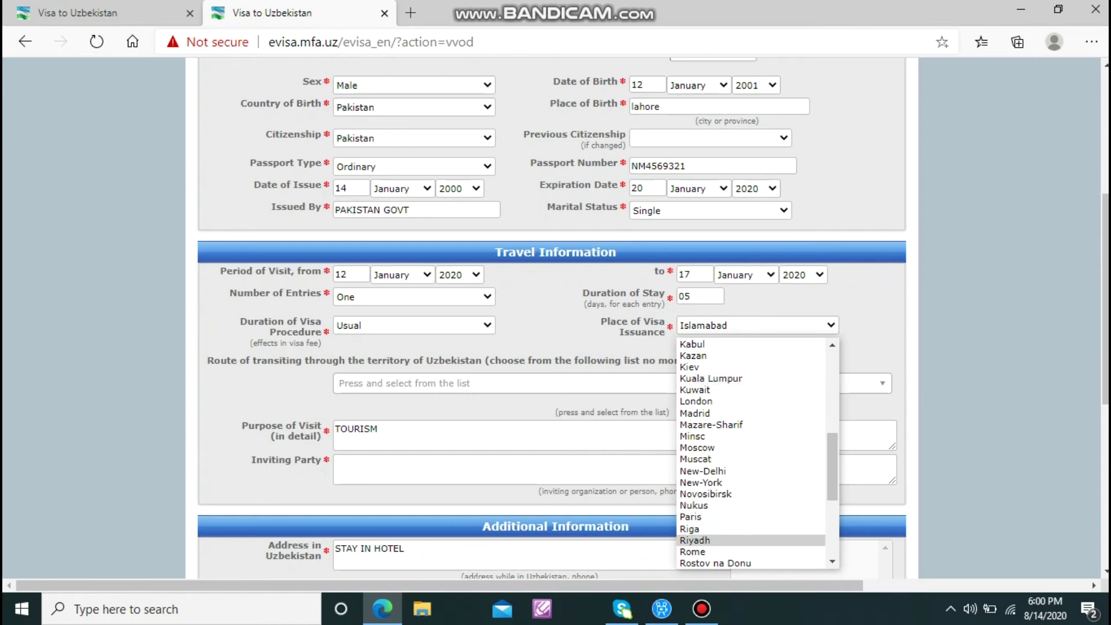
pyautogui.scroll(-4, 752, 453)
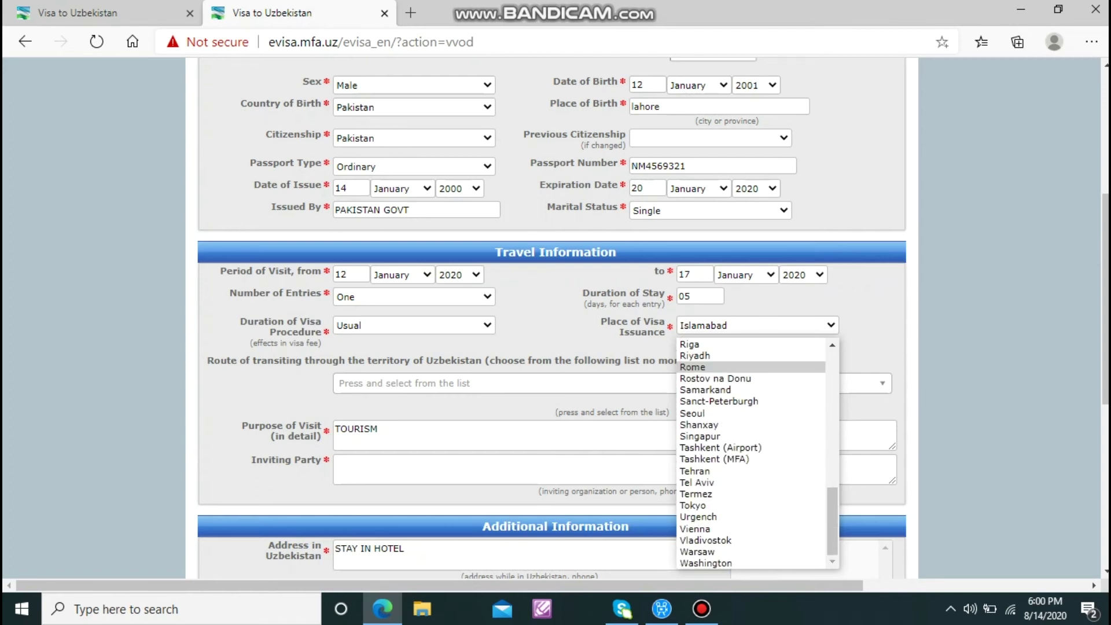
pyautogui.scroll(10, 752, 549)
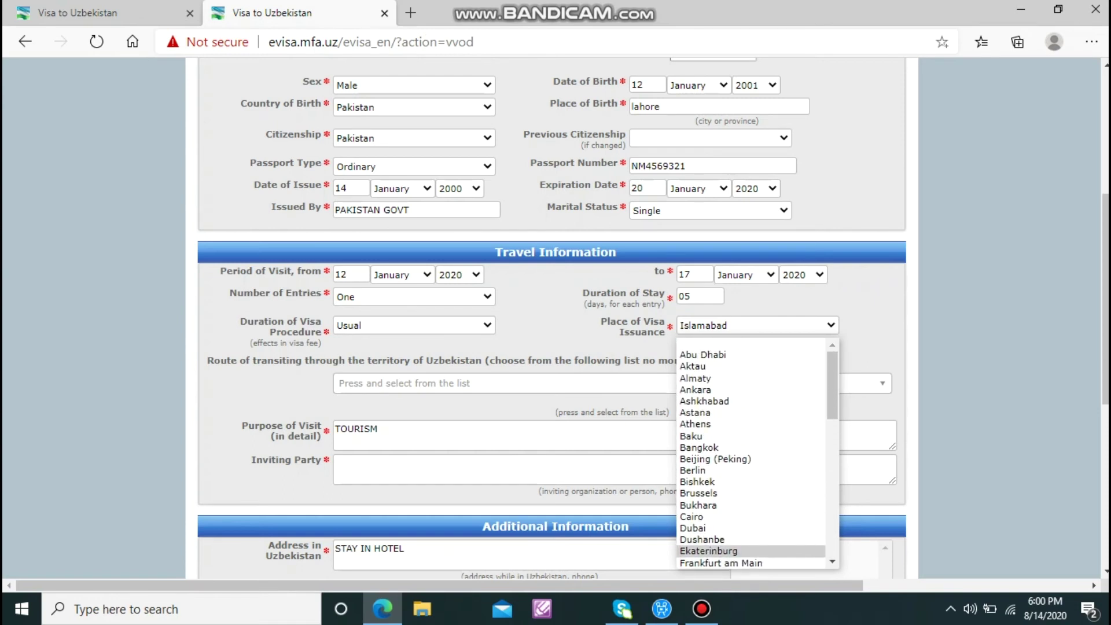
pyautogui.scroll(-7, 752, 453)
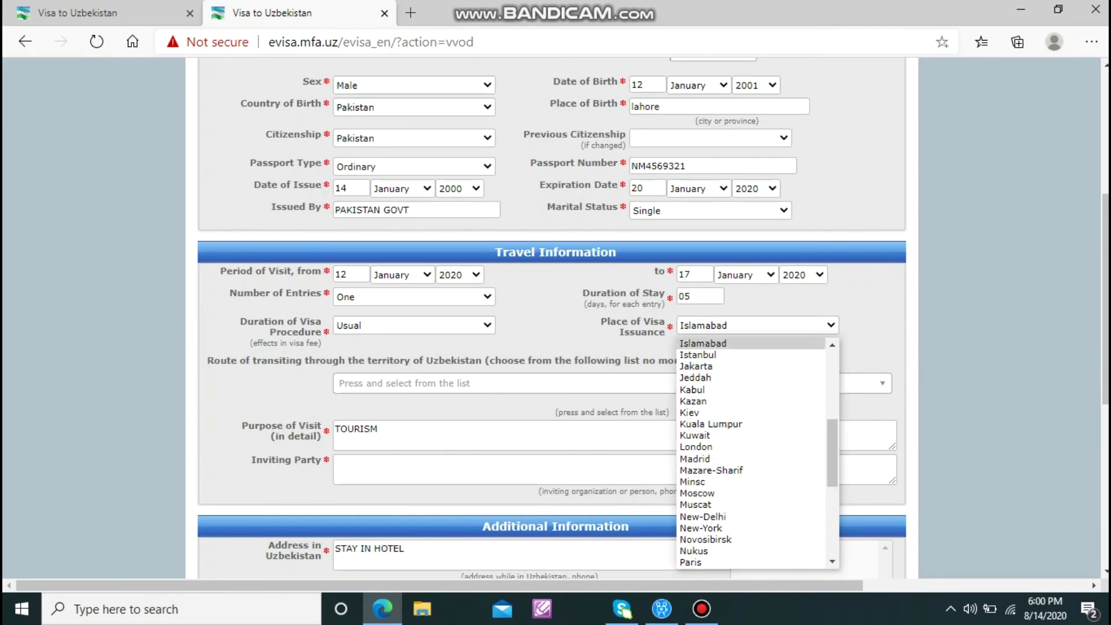
pyautogui.click(729, 344)
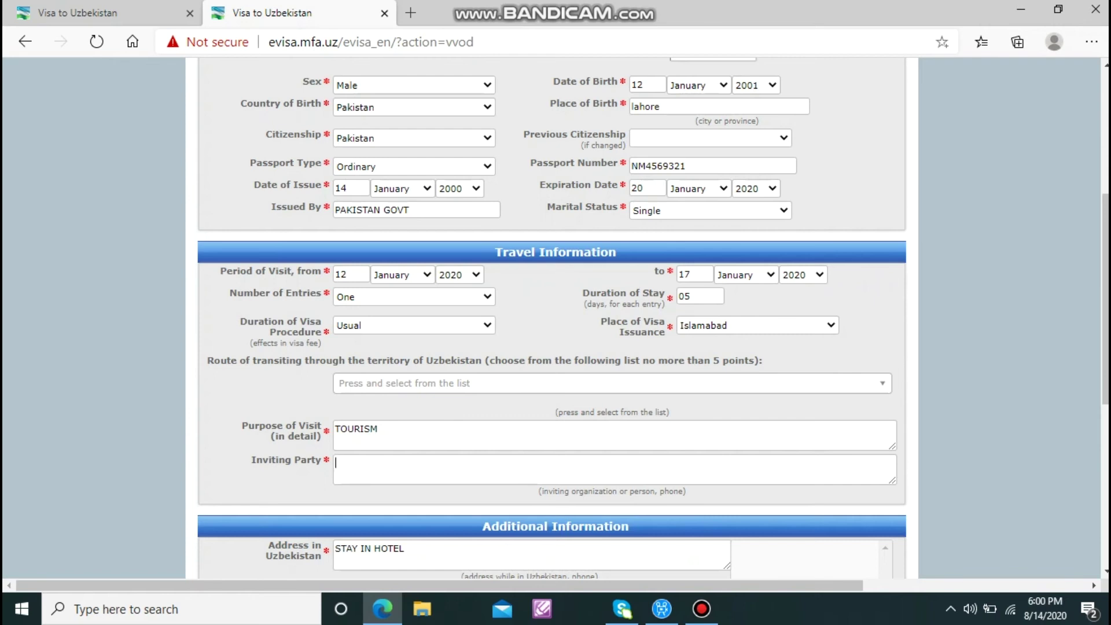
# Step: Set the occupation to "Representatives of business groups and persons, engaging in individual enterprise" and complete the place of work and position as "LAHORE,CEO"
pyautogui.scroll(-5, 555, 318)
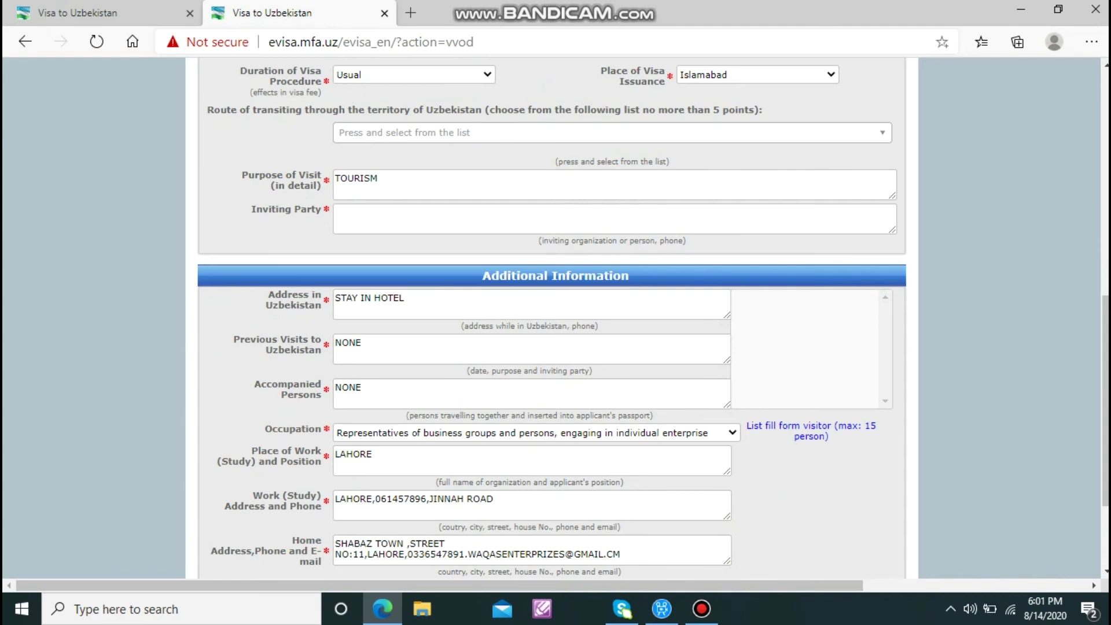
pyautogui.click(536, 432)
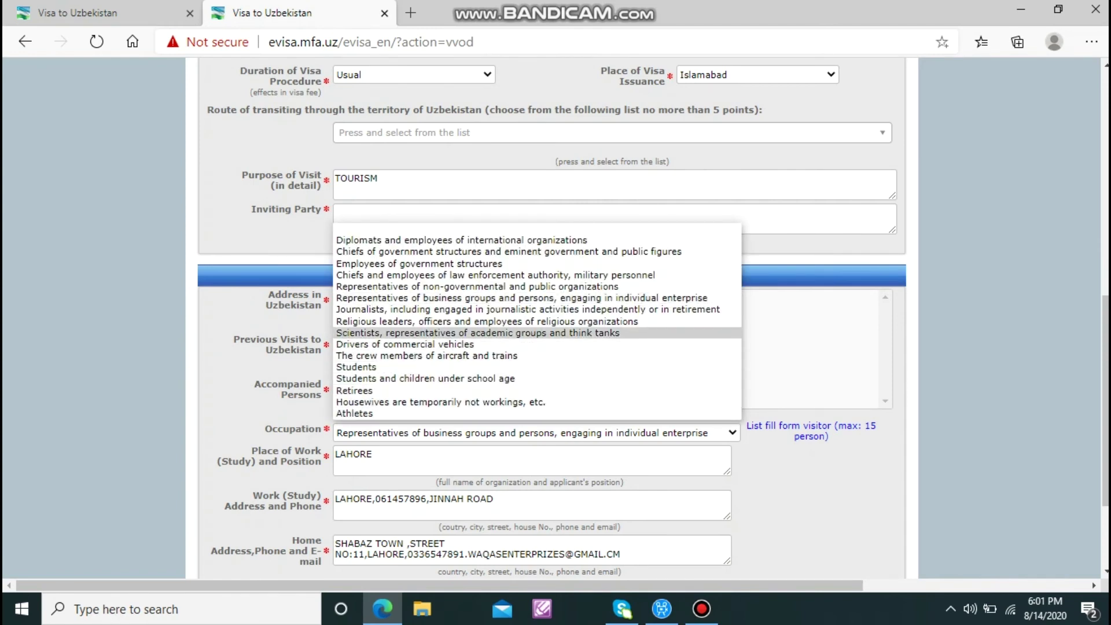
pyautogui.click(521, 298)
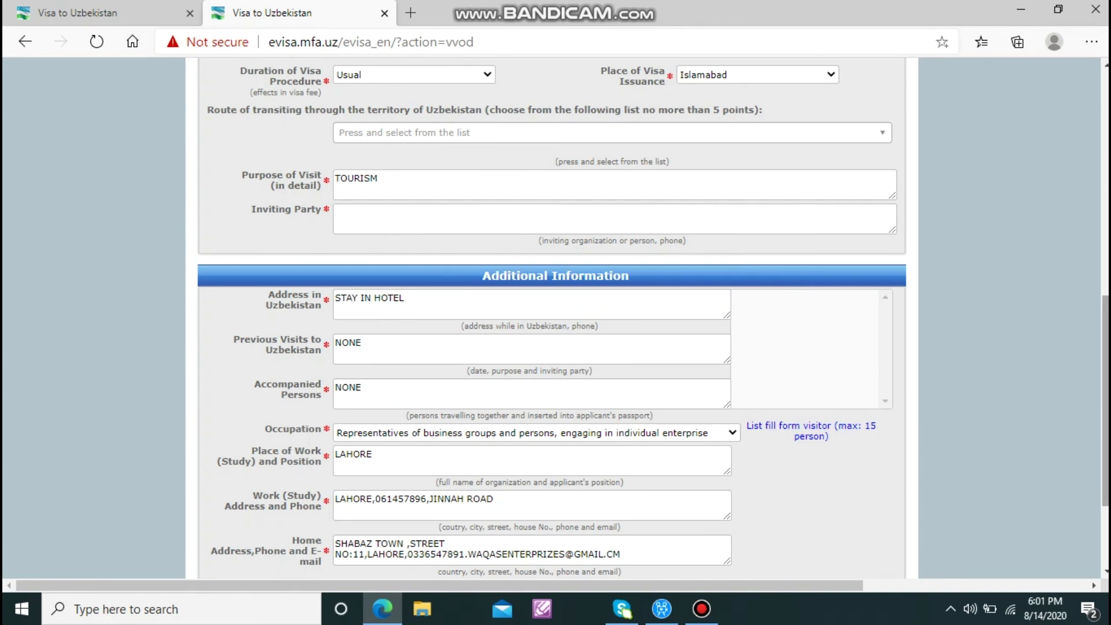
pyautogui.scroll(-2, 556, 318)
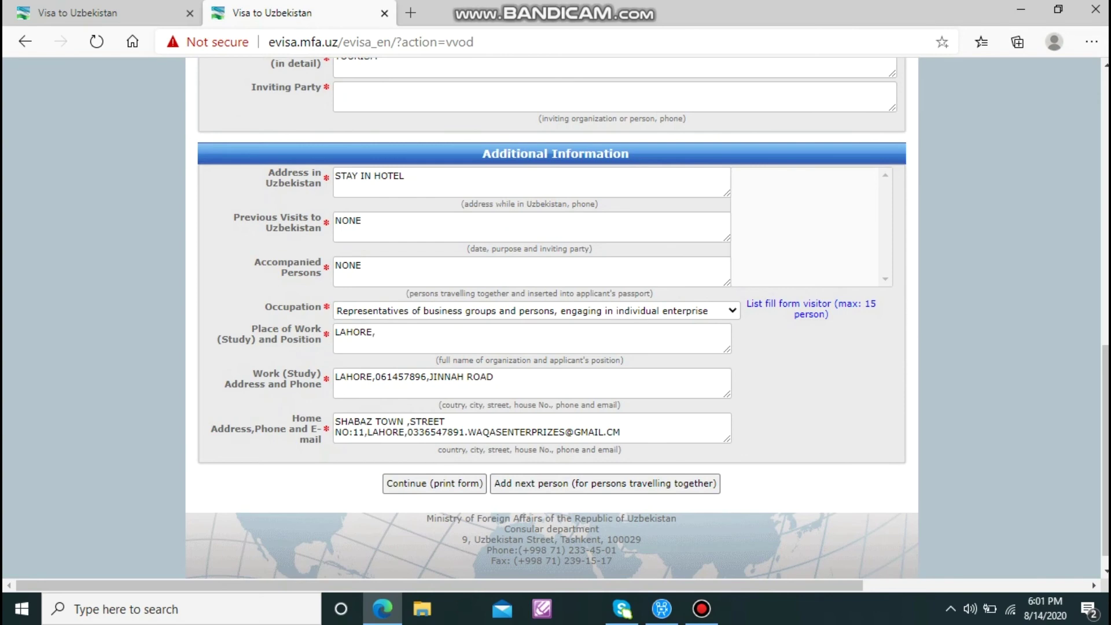
pyautogui.write('CEO')
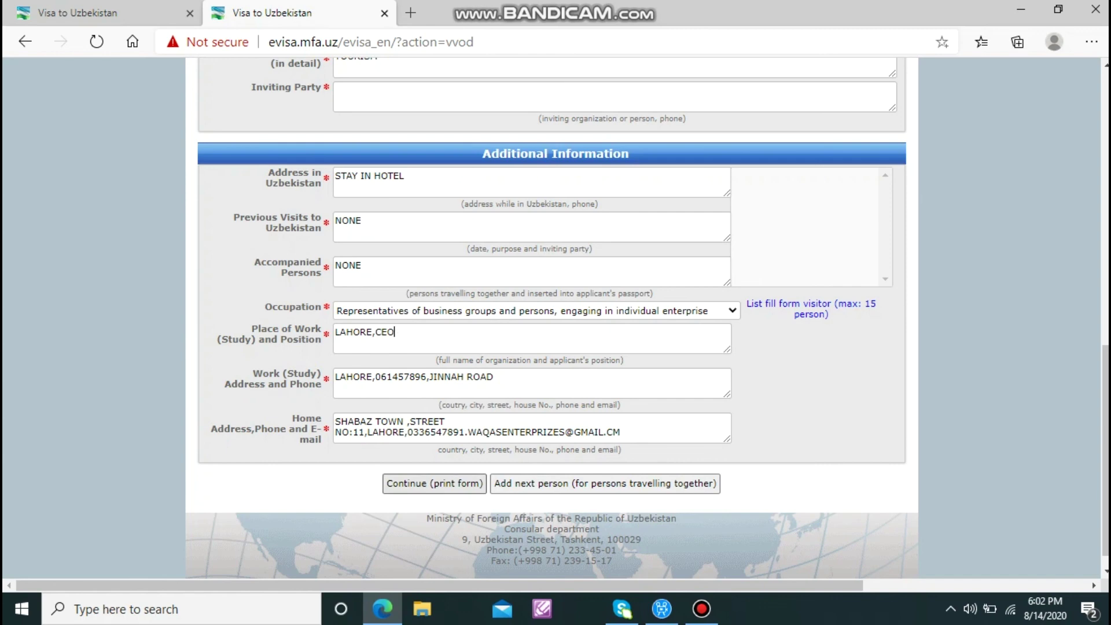
pyautogui.scroll(9, 551, 318)
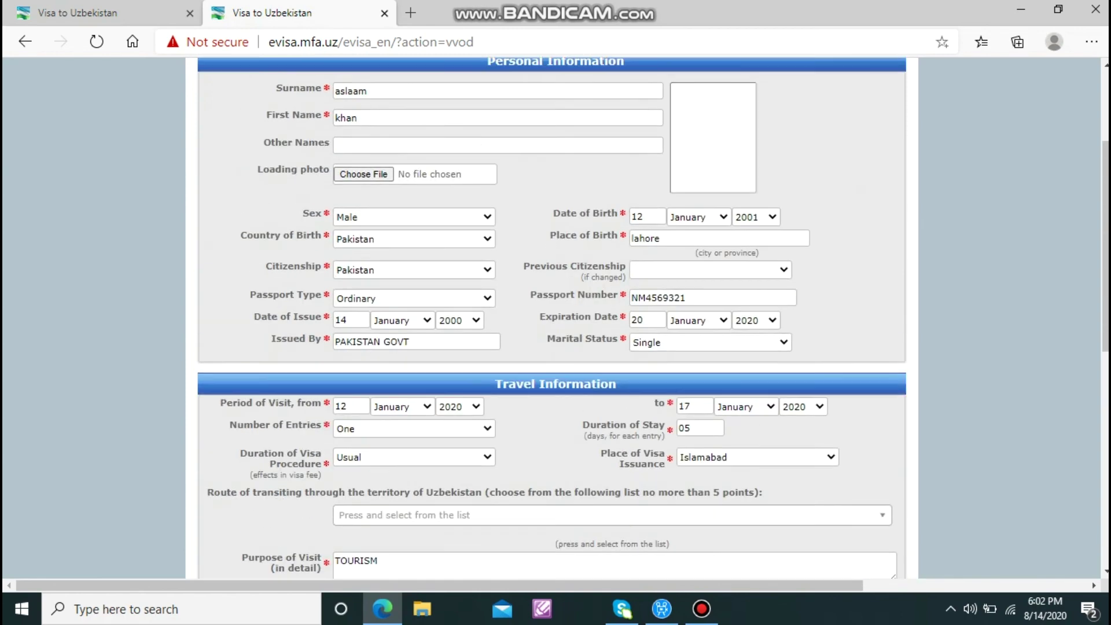